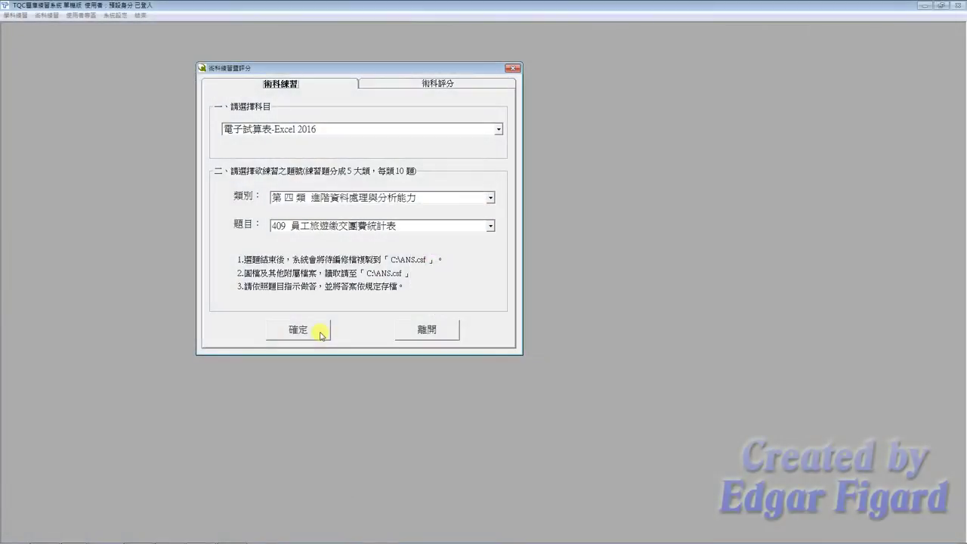
- Choose Excel 2016 question 409 and open EXD04.xlsx from the exam folder in ANS.csf
{"action": "left_click", "coordinate": [320, 333]}
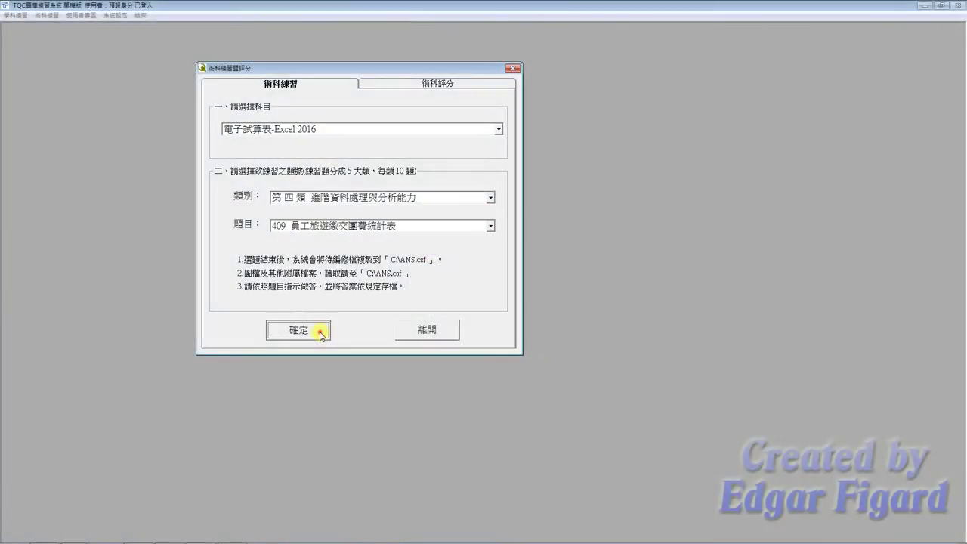
{"action": "left_click", "coordinate": [472, 303]}
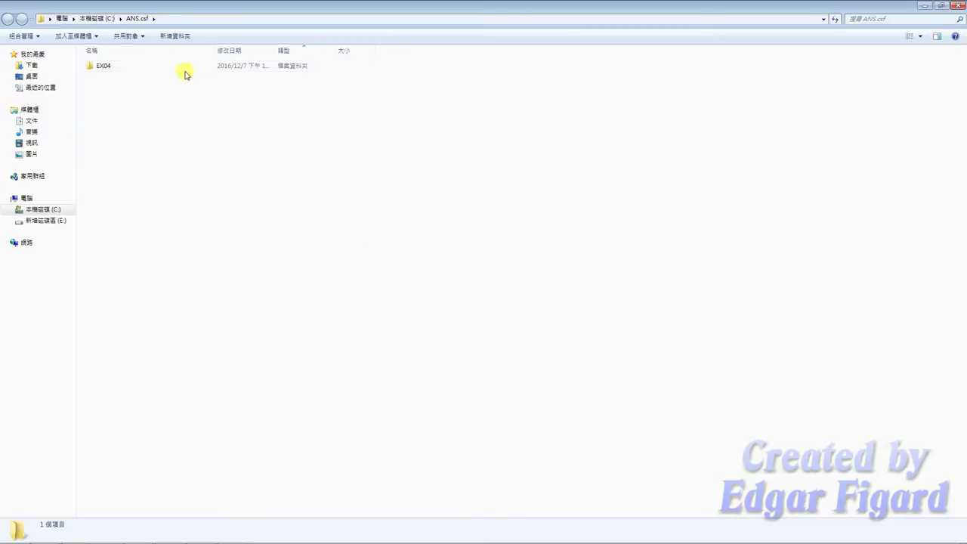
{"action": "double_click", "coordinate": [158, 65]}
{"action": "double_click", "coordinate": [154, 66]}
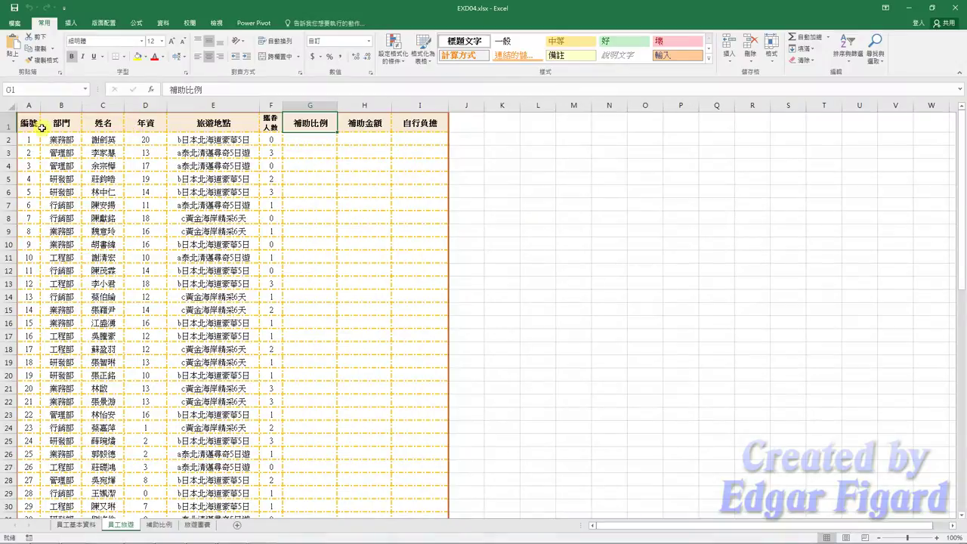
- Select the whole table from A1, run Replace All, then close Find and Replace
{"action": "left_click", "coordinate": [35, 127]}
{"action": "key", "text": "ctrl+a"}
{"action": "scroll", "coordinate": [76, 136], "scroll_direction": "down", "scroll_amount": 12}
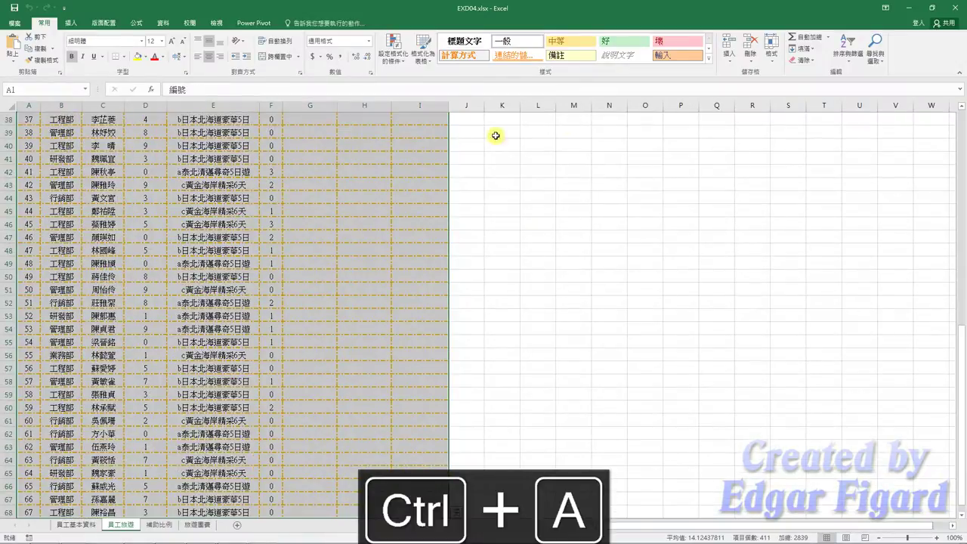
{"action": "left_click", "coordinate": [877, 53]}
{"action": "left_click", "coordinate": [880, 81]}
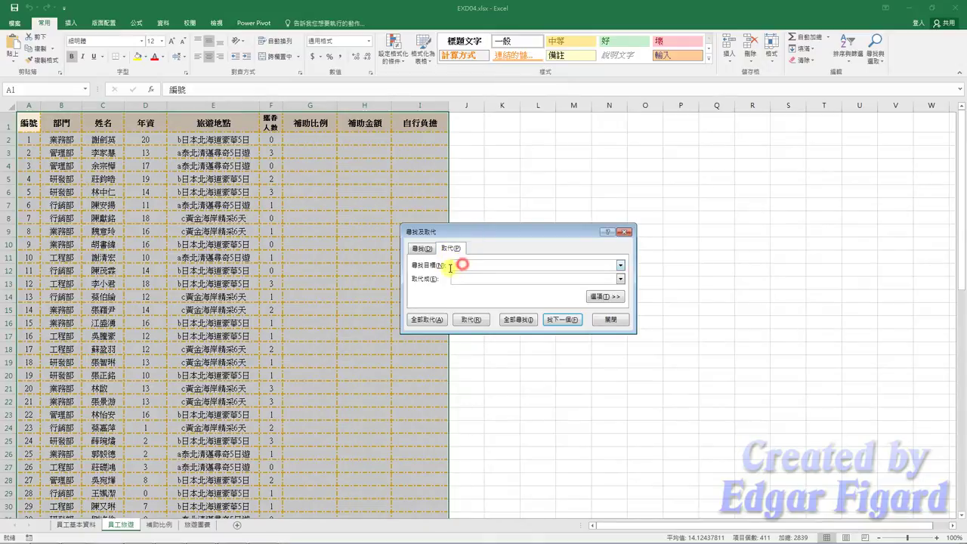
{"action": "left_click", "coordinate": [439, 321]}
{"action": "left_click", "coordinate": [479, 306]}
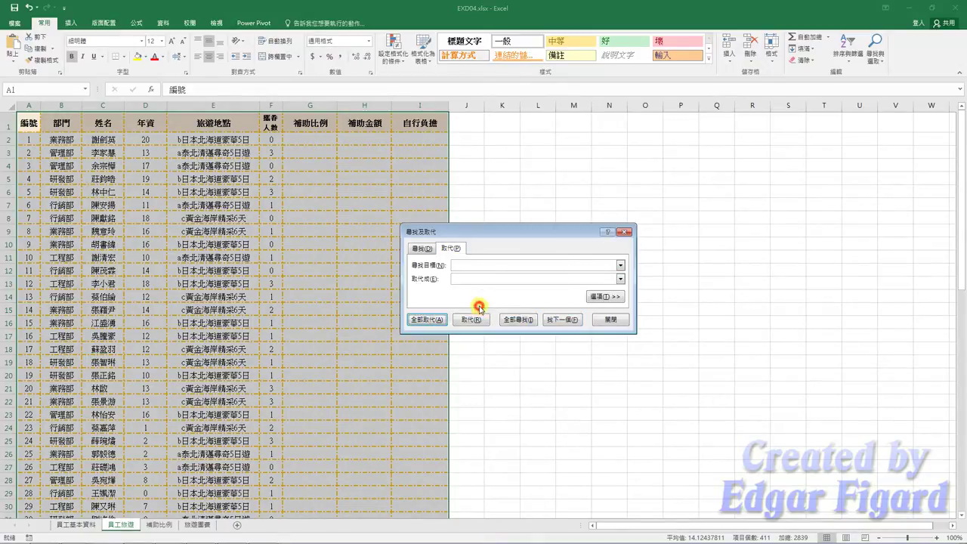
{"action": "left_click", "coordinate": [608, 321]}
- From cell F12, start a custom sort with 旅遊地點 as the first level
{"action": "left_click", "coordinate": [262, 274]}
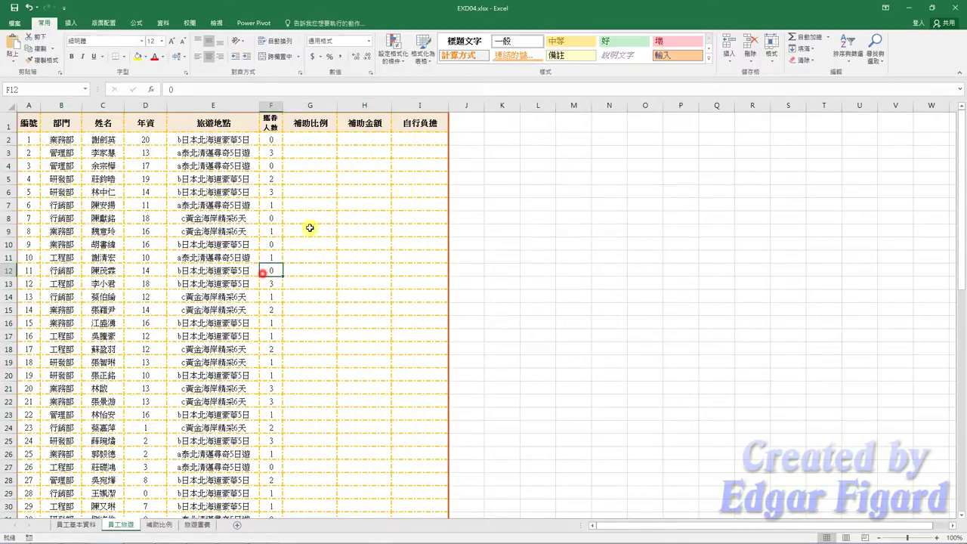
{"action": "left_click", "coordinate": [844, 61]}
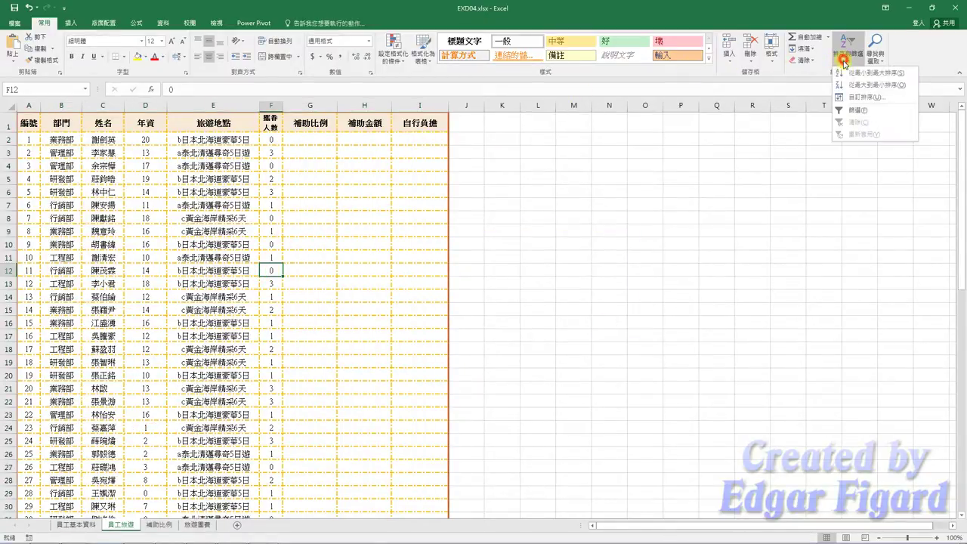
{"action": "left_click", "coordinate": [851, 97]}
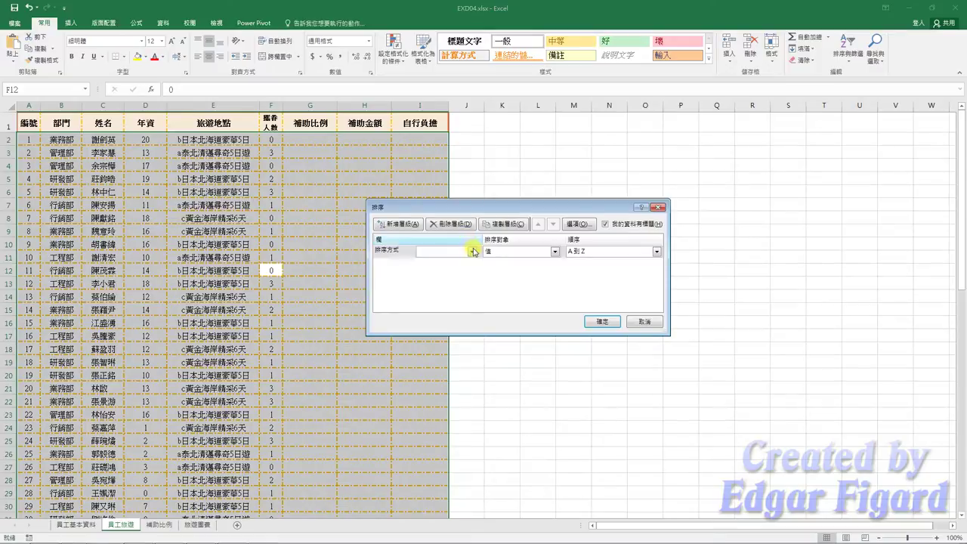
{"action": "left_click", "coordinate": [473, 252]}
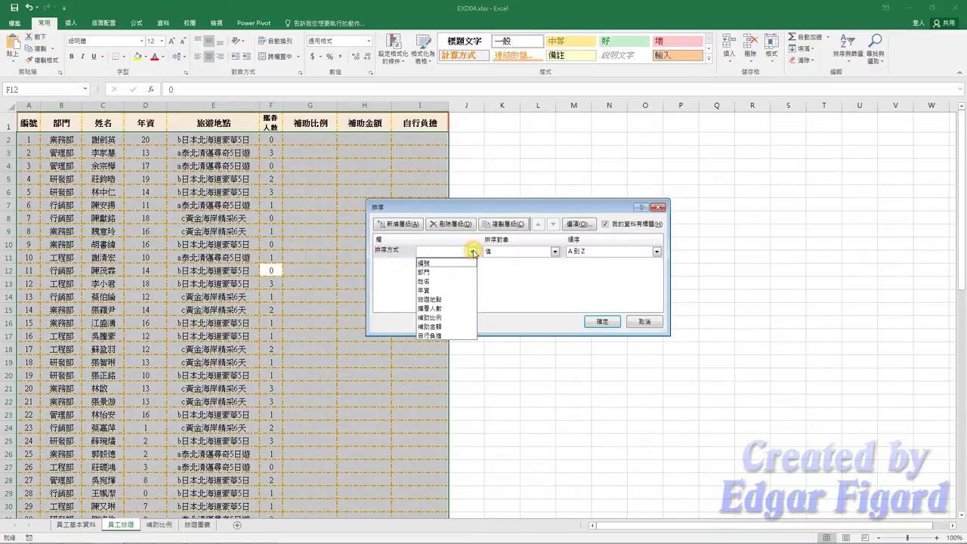
{"action": "left_click", "coordinate": [452, 300]}
- Add sort levels 部門 A to Z and 年資 largest to smallest
{"action": "left_click", "coordinate": [400, 224]}
{"action": "left_click", "coordinate": [472, 263]}
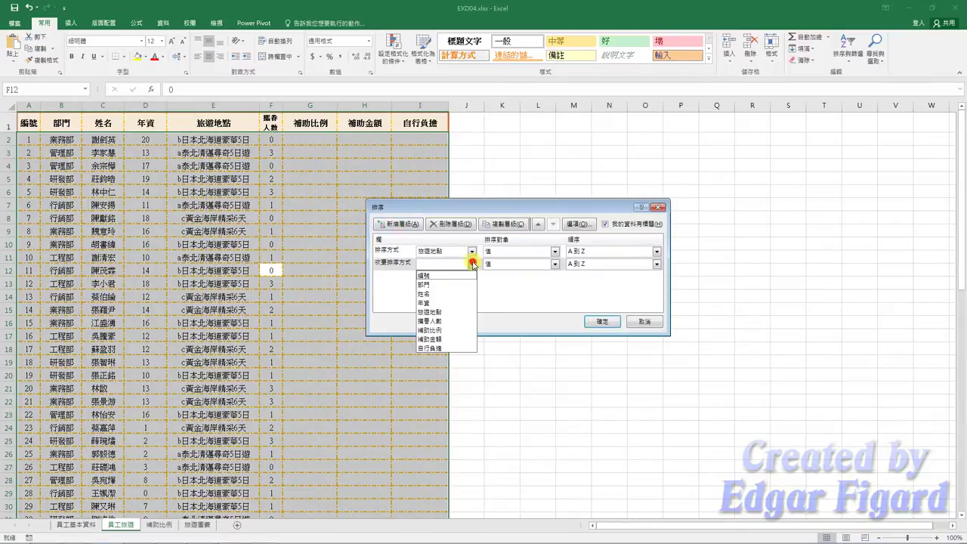
{"action": "left_click", "coordinate": [459, 283]}
{"action": "left_click", "coordinate": [391, 224]}
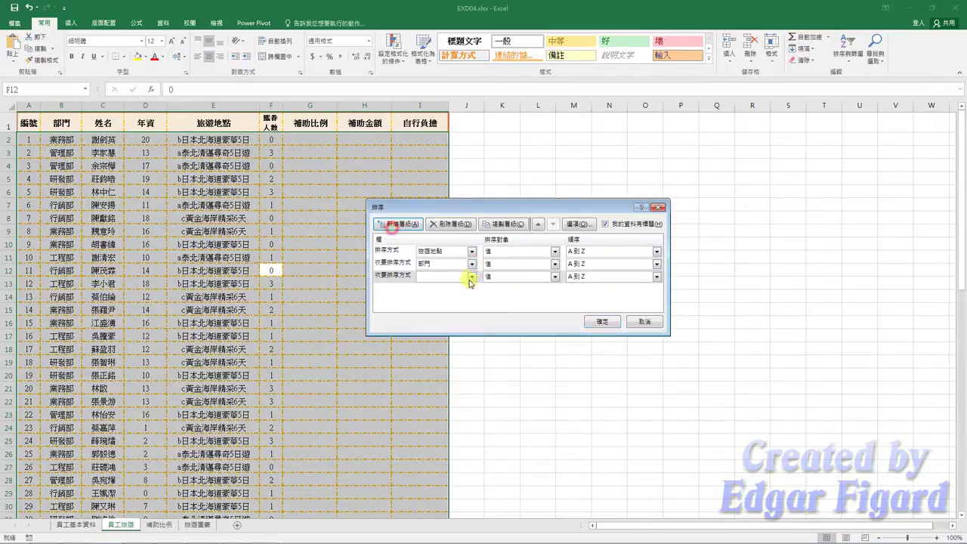
{"action": "left_click", "coordinate": [472, 277]}
{"action": "left_click", "coordinate": [440, 315]}
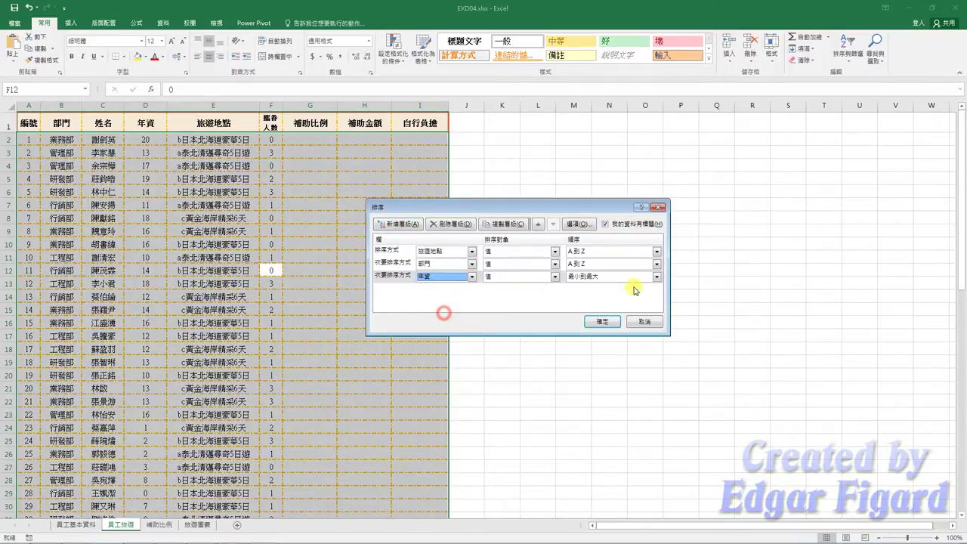
{"action": "left_click", "coordinate": [634, 277]}
{"action": "left_click", "coordinate": [612, 299]}
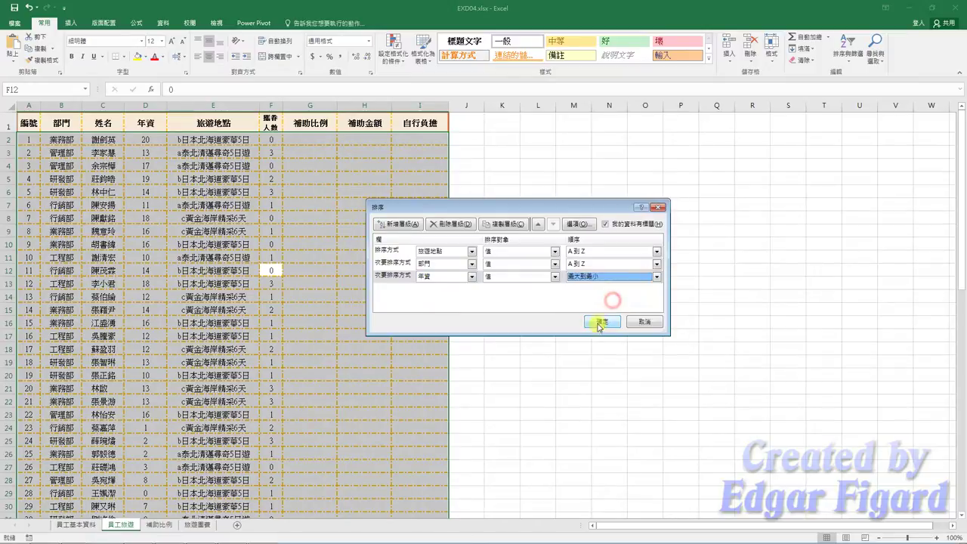
- Apply the three-level sort, select G2, and highlight the 補助比例 VLOOKUP line in 409公式.txt
{"action": "left_click", "coordinate": [599, 323]}
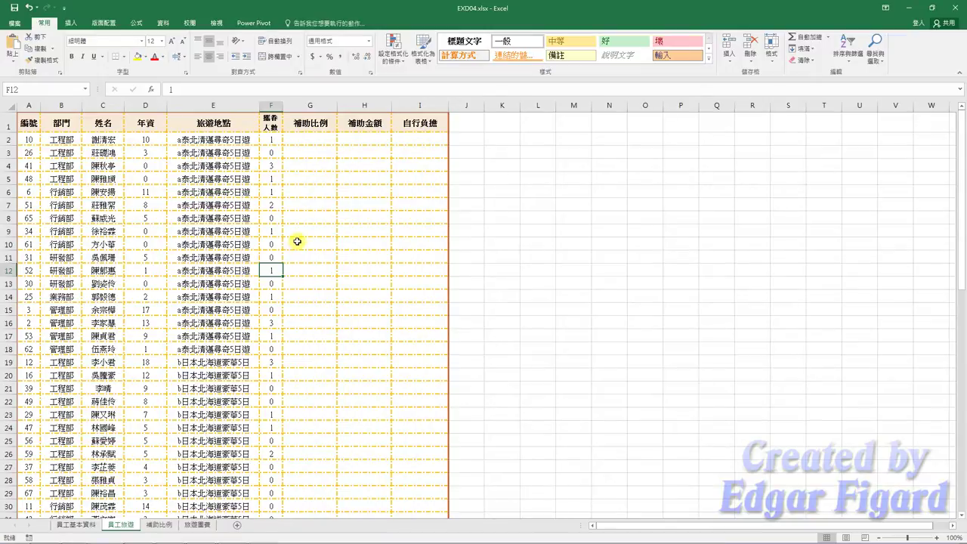
{"action": "left_click", "coordinate": [305, 140]}
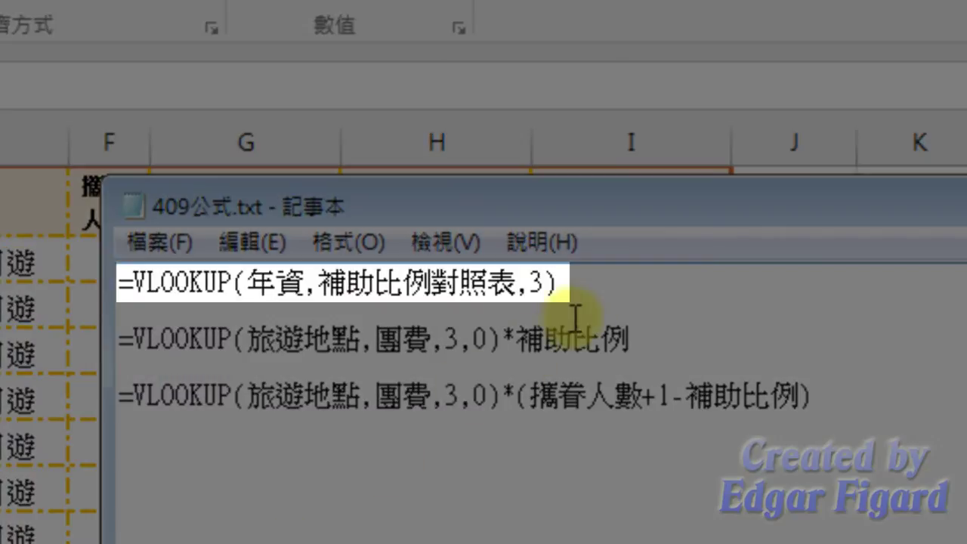
{"action": "left_click_drag", "start_coordinate": [566, 285], "coordinate": [125, 281]}
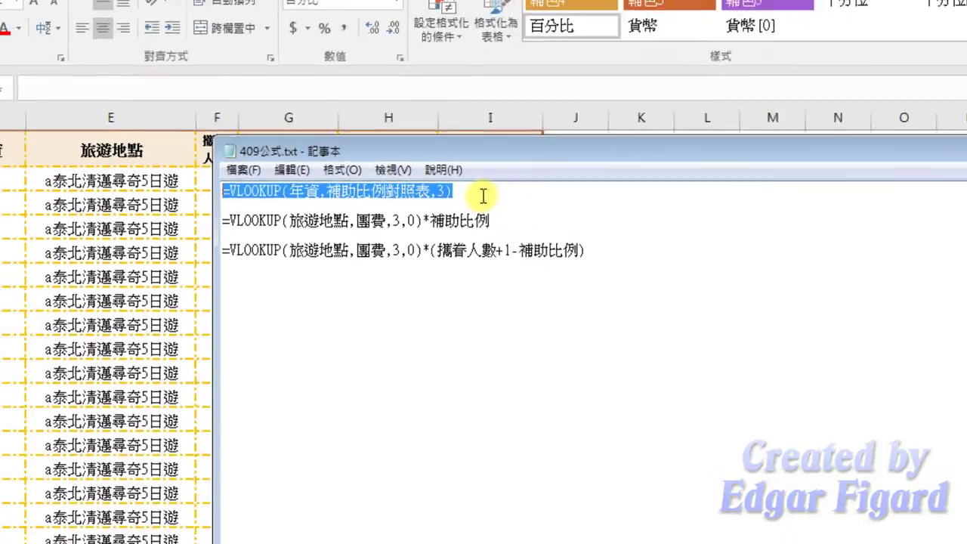
- Enter =VLOOKUP(年資,補助比例對照表,3) in G2 and fill it down the 補助比例 column
{"action": "key", "text": "ctrl+c"}
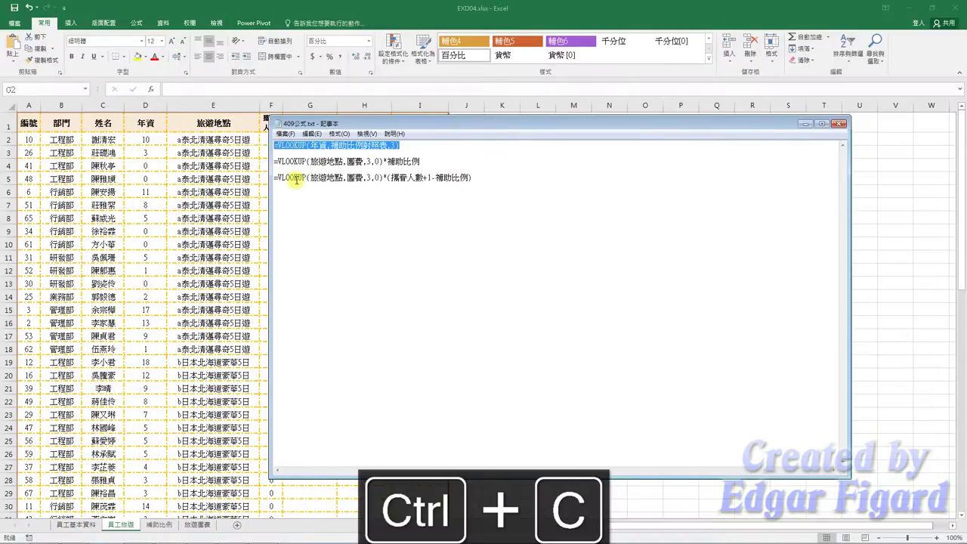
{"action": "key", "text": "alt+Tab"}
{"action": "left_click", "coordinate": [299, 91]}
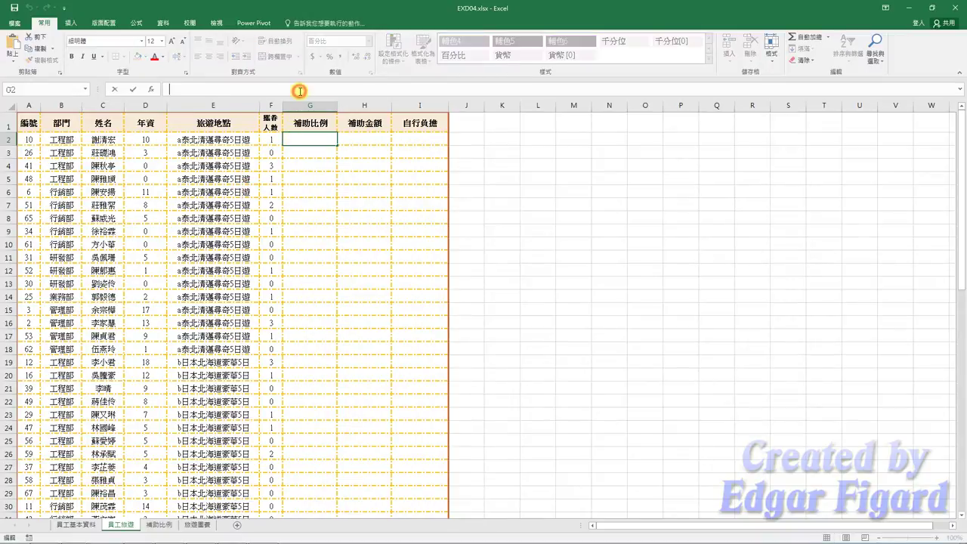
{"action": "key", "text": "ctrl+v"}
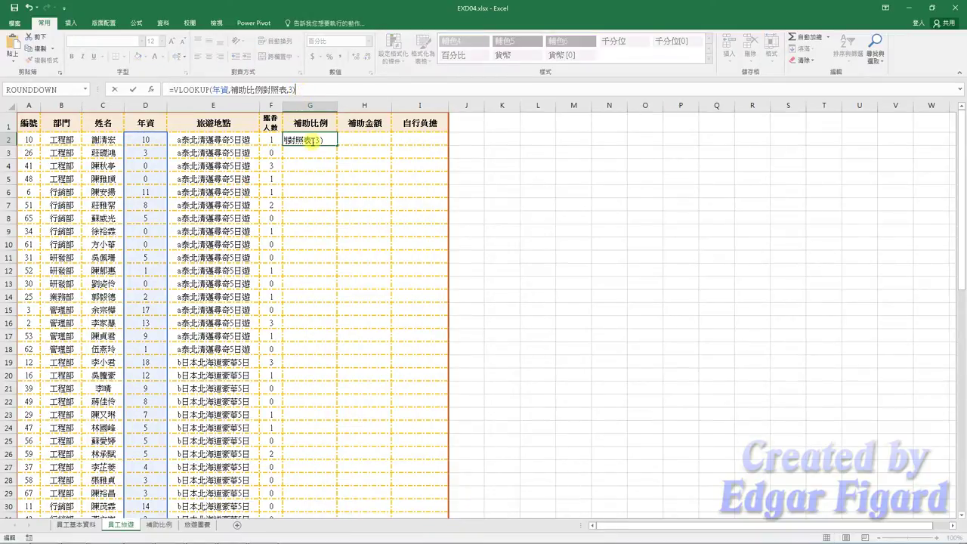
{"action": "left_click", "coordinate": [338, 148]}
{"action": "left_click", "coordinate": [314, 142]}
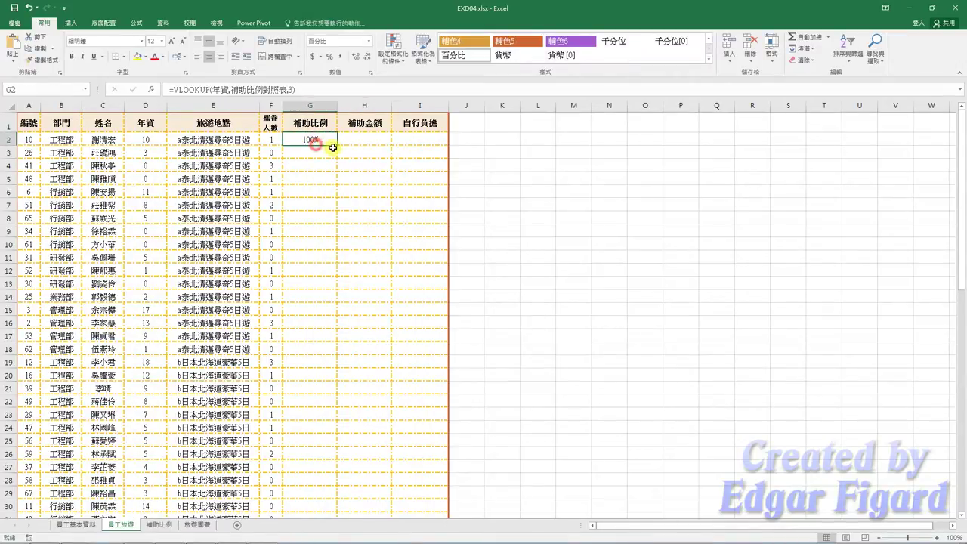
{"action": "double_click", "coordinate": [334, 147]}
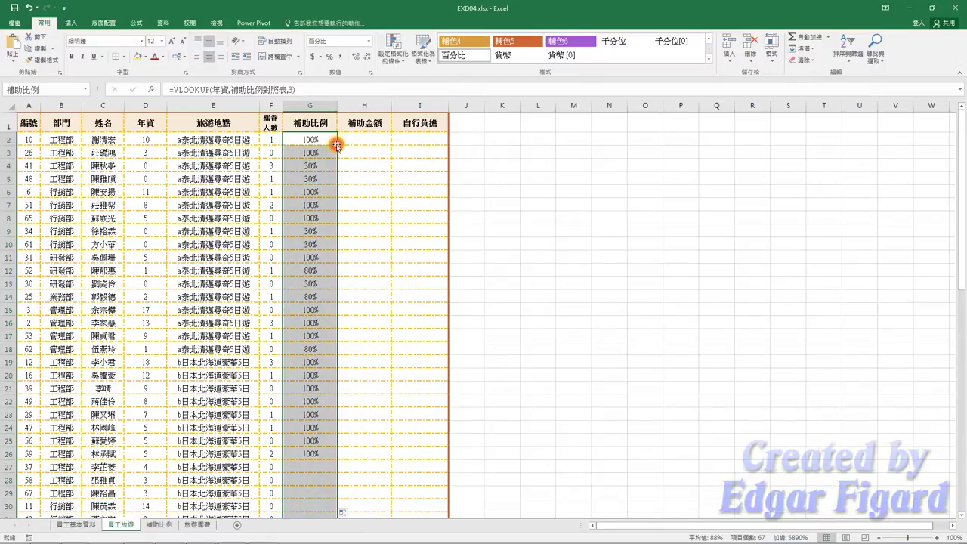
{"action": "left_click", "coordinate": [349, 144]}
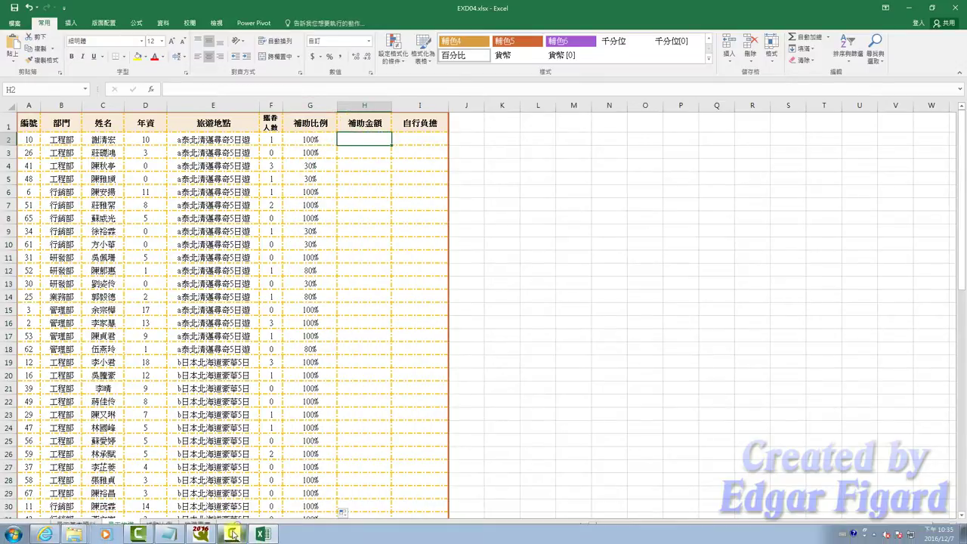
- Copy =VLOOKUP(旅遊地點,團費,3,0)*補助比例 from the notes into H2 and fill it down 補助金額
{"action": "left_click", "coordinate": [236, 533]}
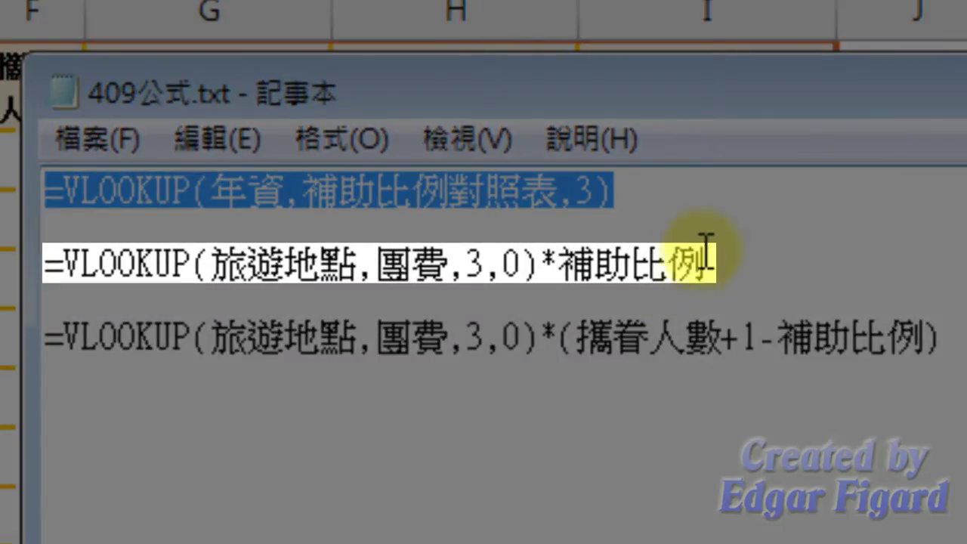
{"action": "left_click", "coordinate": [688, 243]}
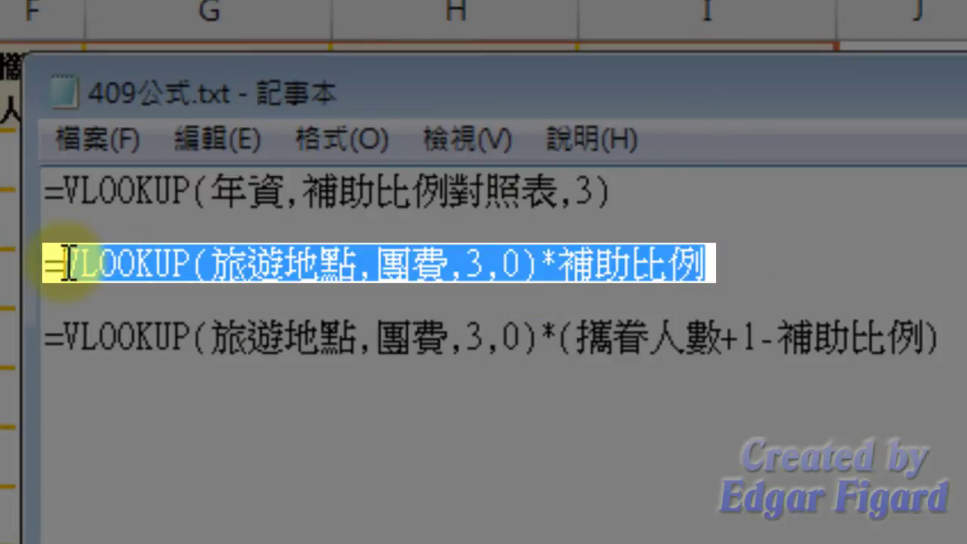
{"action": "left_click_drag", "start_coordinate": [384, 302], "coordinate": [44, 265]}
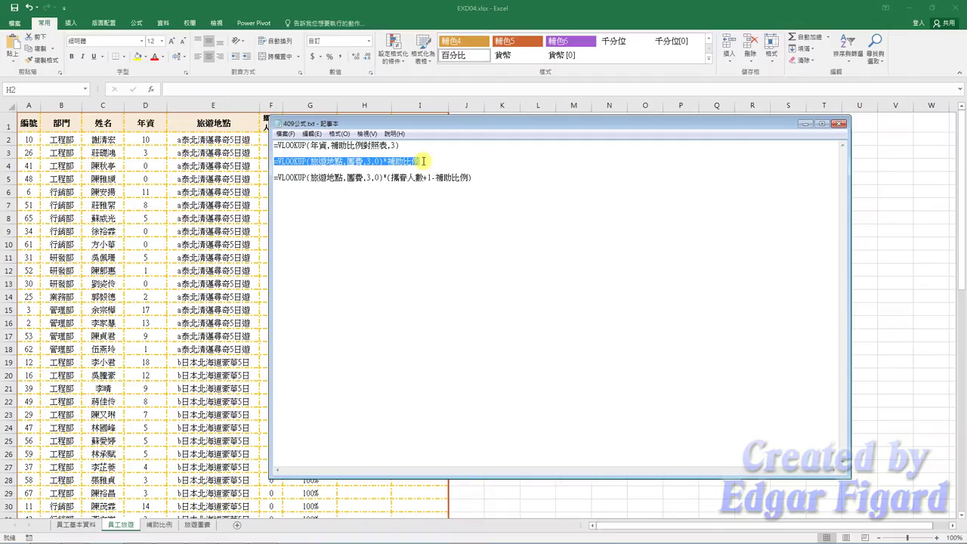
{"action": "key", "text": "ctrl+c"}
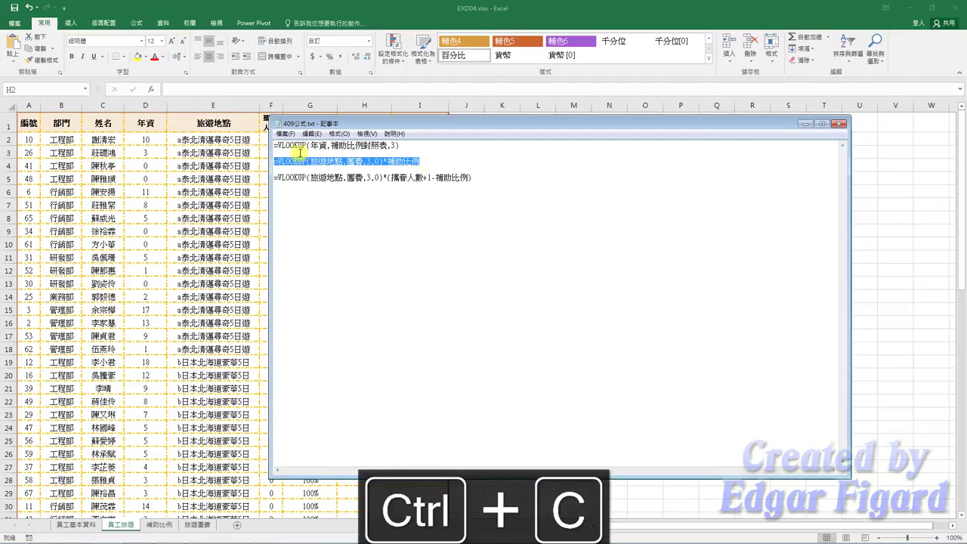
{"action": "key", "text": "alt+Tab"}
{"action": "left_click", "coordinate": [361, 90]}
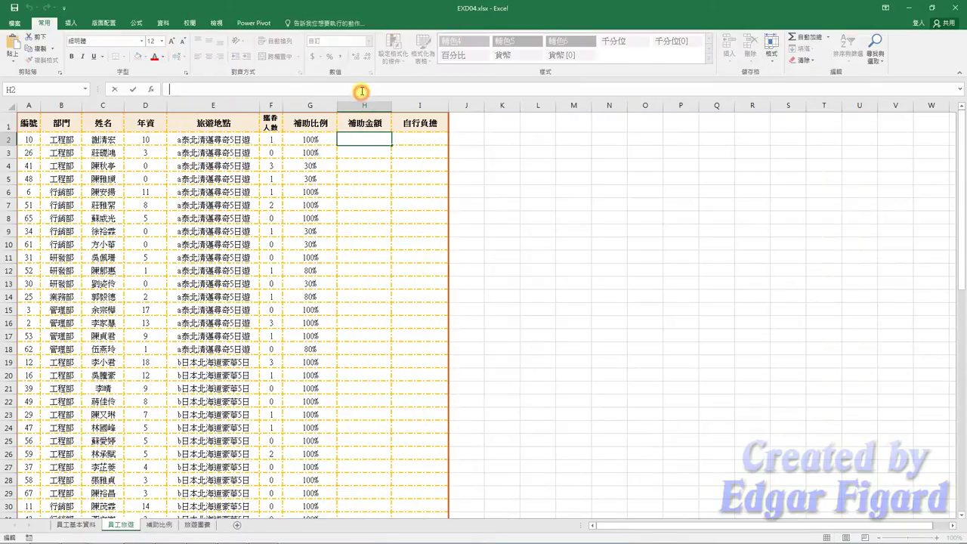
{"action": "key", "text": "ctrl+v"}
{"action": "key", "text": "Return"}
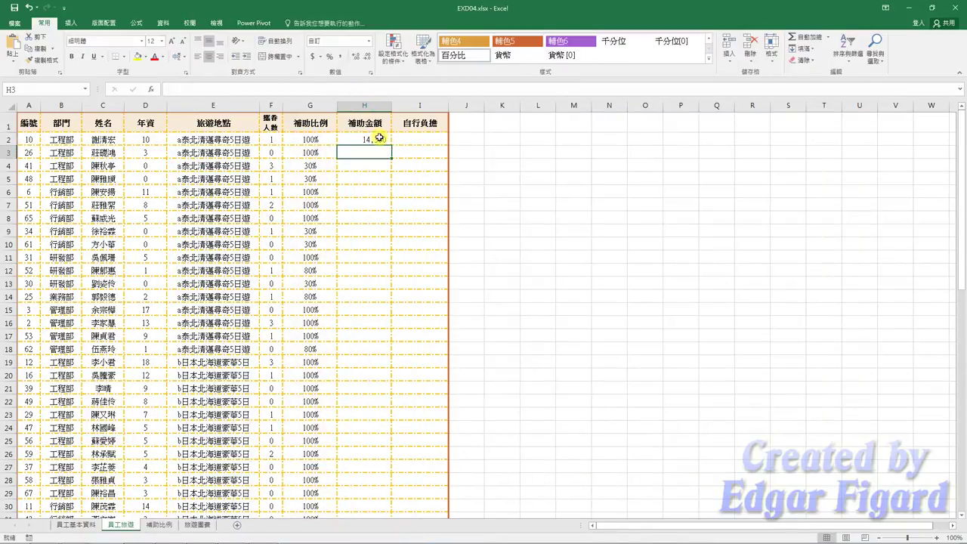
{"action": "left_click", "coordinate": [379, 138]}
{"action": "double_click", "coordinate": [392, 146]}
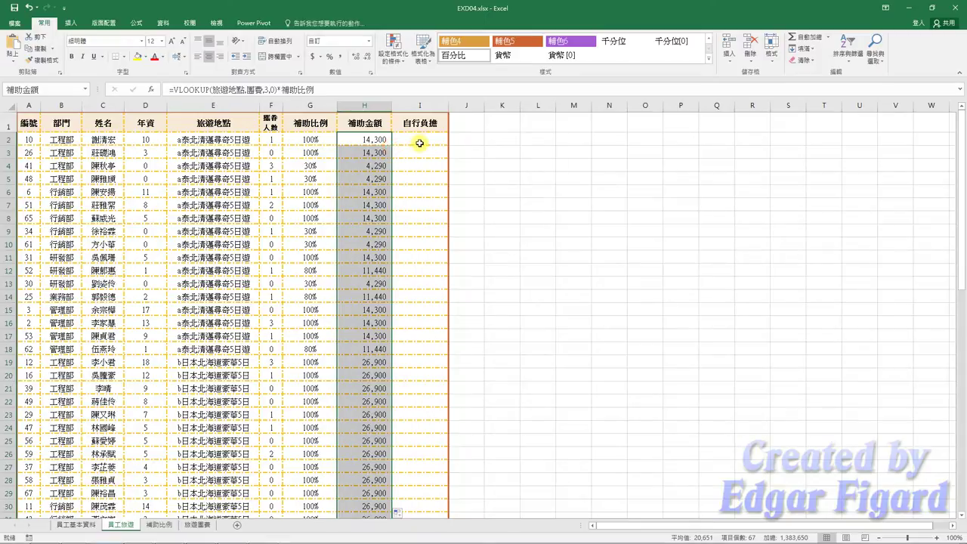
{"action": "left_click", "coordinate": [420, 142]}
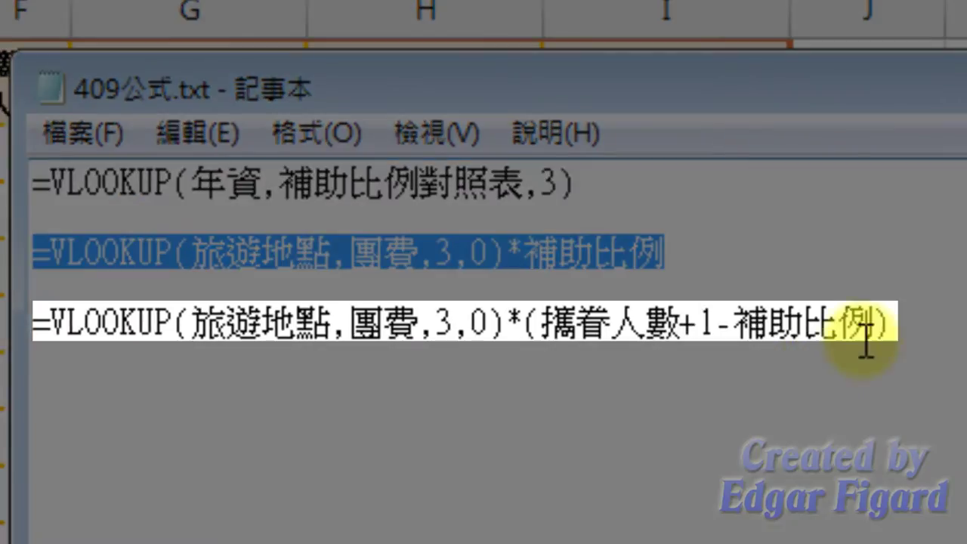
- Enter =VLOOKUP(旅遊地點,團費,3,0)*(攜眷人數+1-補助比例) in I2 and fill it down 自行負擔
{"action": "mouse_move", "coordinate": [893, 321]}
{"action": "left_mouse_down"}
{"action": "mouse_move", "coordinate": [400, 310]}
{"action": "mouse_move", "coordinate": [30, 280]}
{"action": "left_mouse_up"}
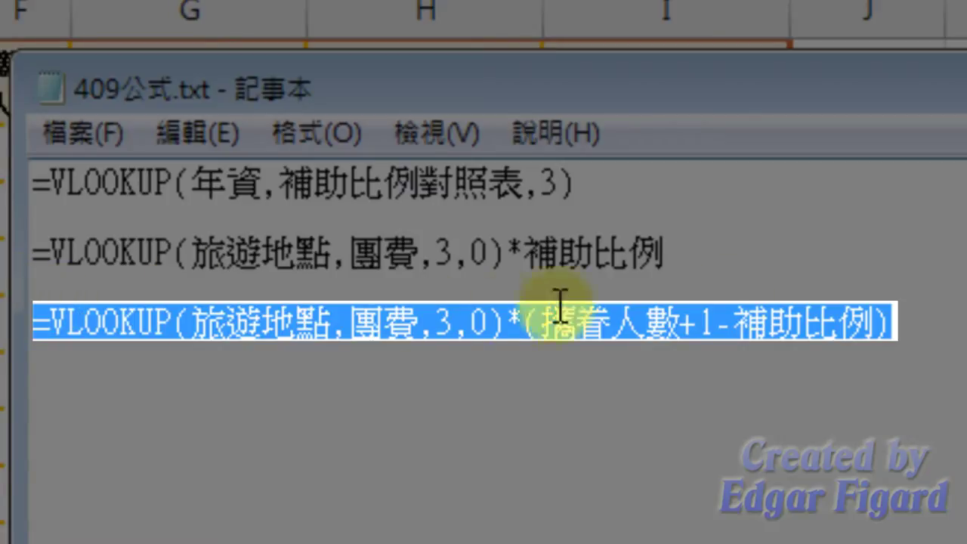
{"action": "mouse_move", "coordinate": [896, 325]}
{"action": "left_mouse_down"}
{"action": "mouse_move", "coordinate": [595, 310]}
{"action": "mouse_move", "coordinate": [31, 323]}
{"action": "left_mouse_up"}
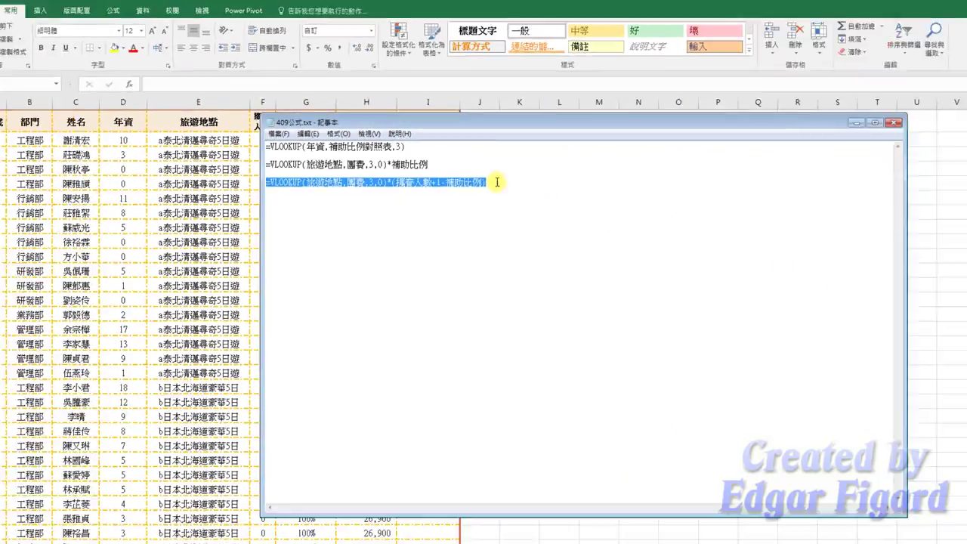
{"action": "key", "text": "ctrl+c"}
{"action": "left_click", "coordinate": [805, 123]}
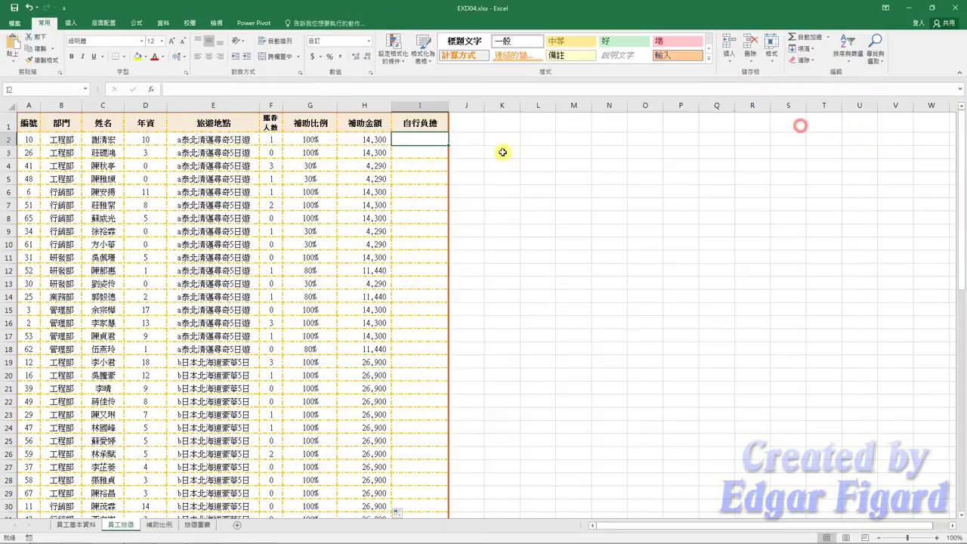
{"action": "left_click", "coordinate": [354, 90]}
{"action": "key", "text": "ctrl+v"}
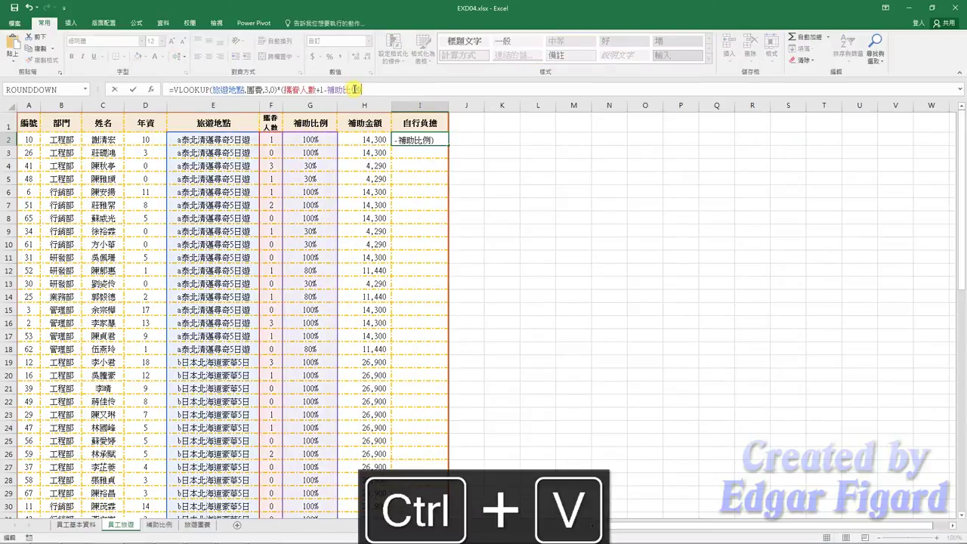
{"action": "key", "text": "Return"}
{"action": "left_click", "coordinate": [420, 136]}
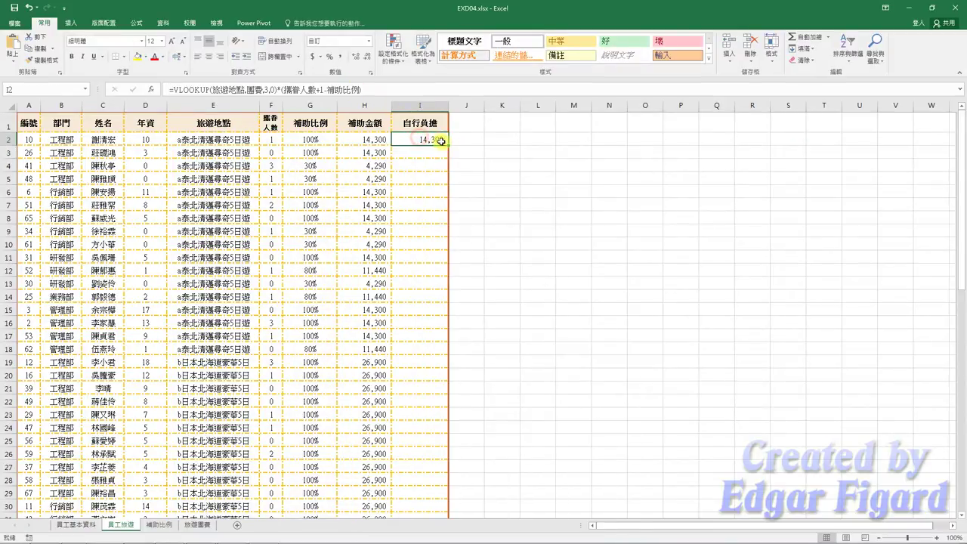
{"action": "double_click", "coordinate": [447, 145]}
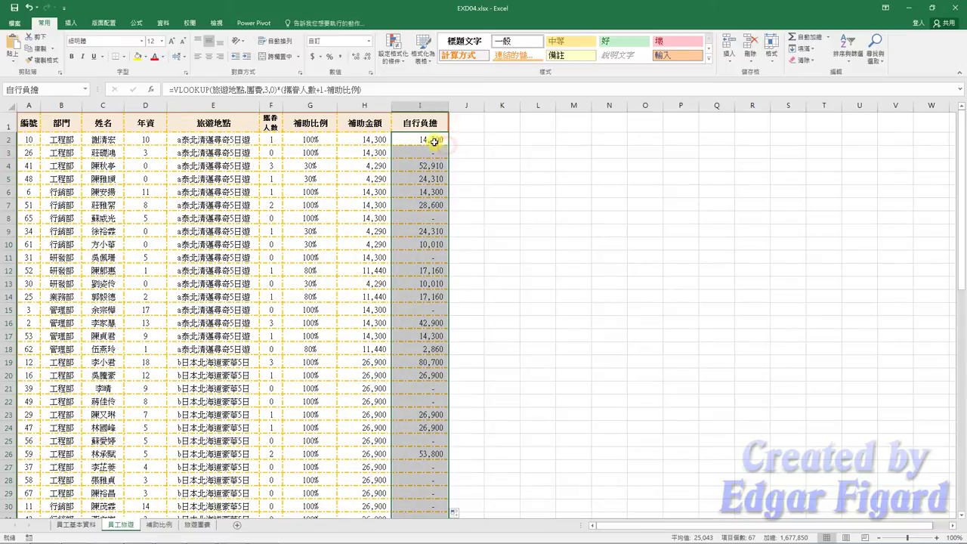
{"action": "left_click", "coordinate": [428, 138]}
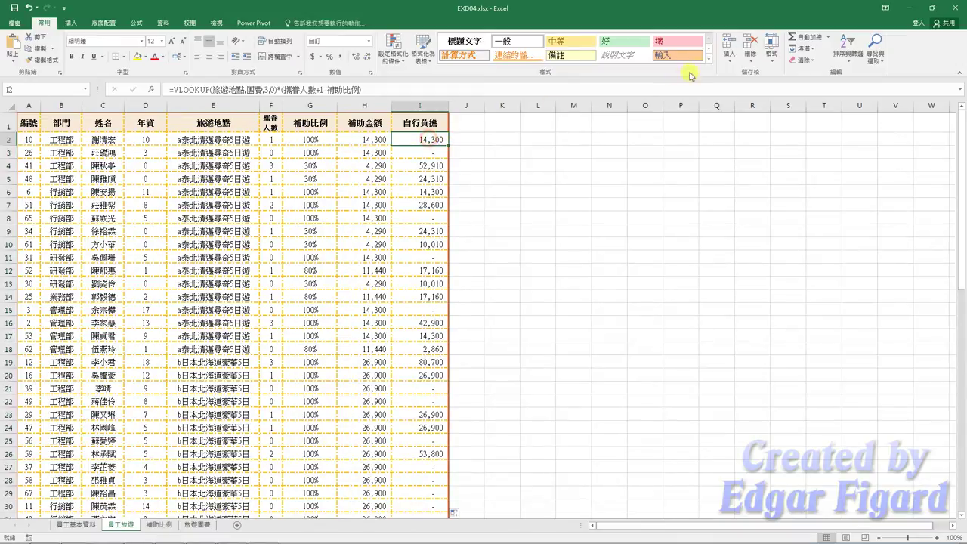
- Insert Sum subtotals by 旅遊地點 for 攜眷人數, 補助金額 and 自行負擔
{"action": "left_click", "coordinate": [162, 25]}
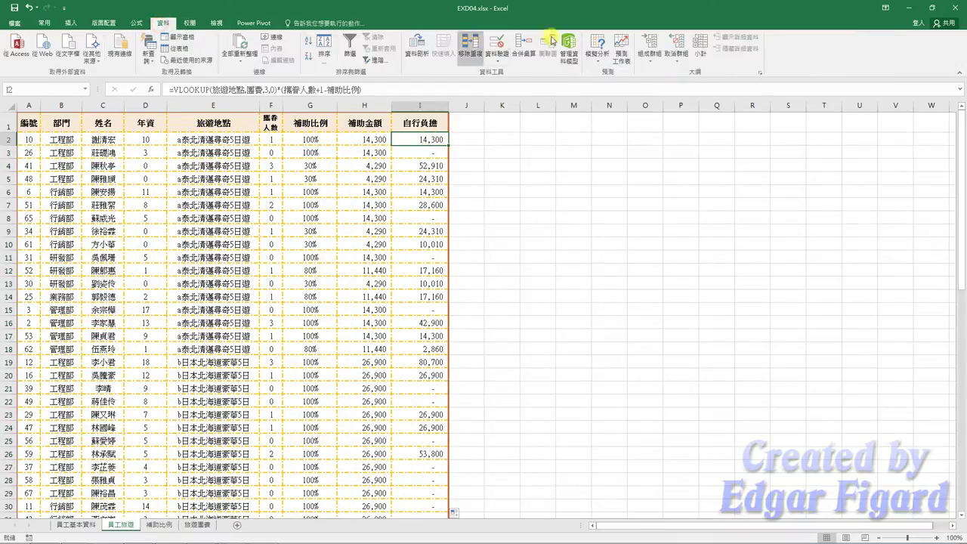
{"action": "left_click", "coordinate": [697, 47]}
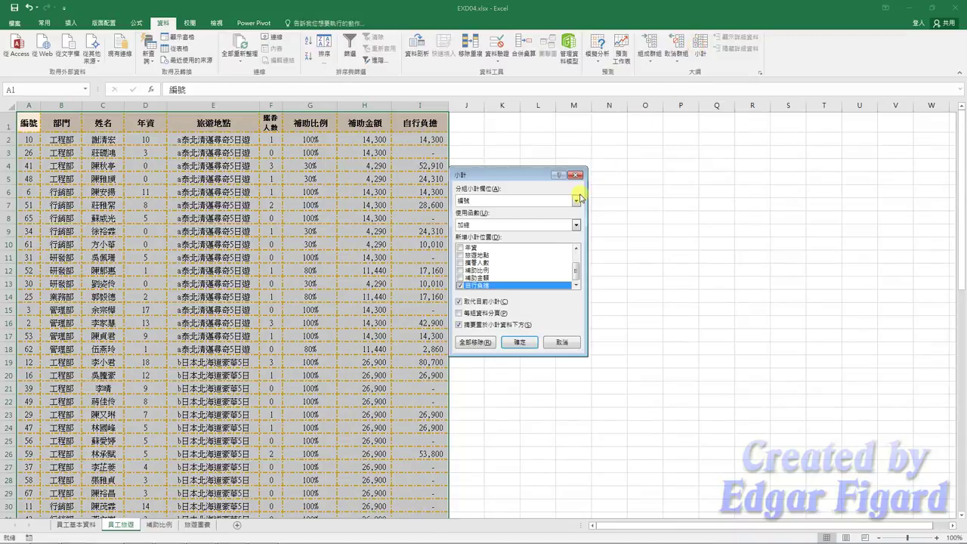
{"action": "left_click", "coordinate": [576, 200]}
{"action": "left_click", "coordinate": [511, 241]}
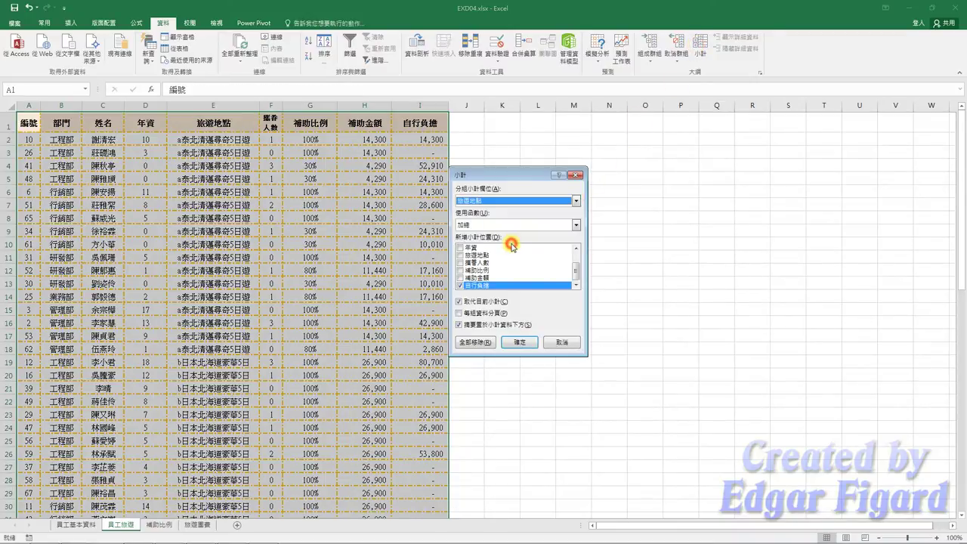
{"action": "left_click", "coordinate": [459, 262]}
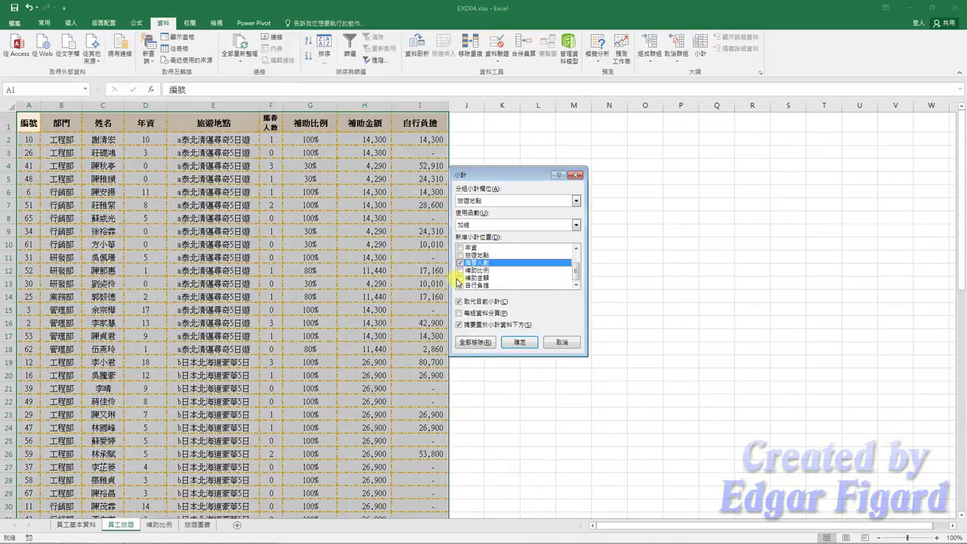
{"action": "left_click", "coordinate": [459, 277]}
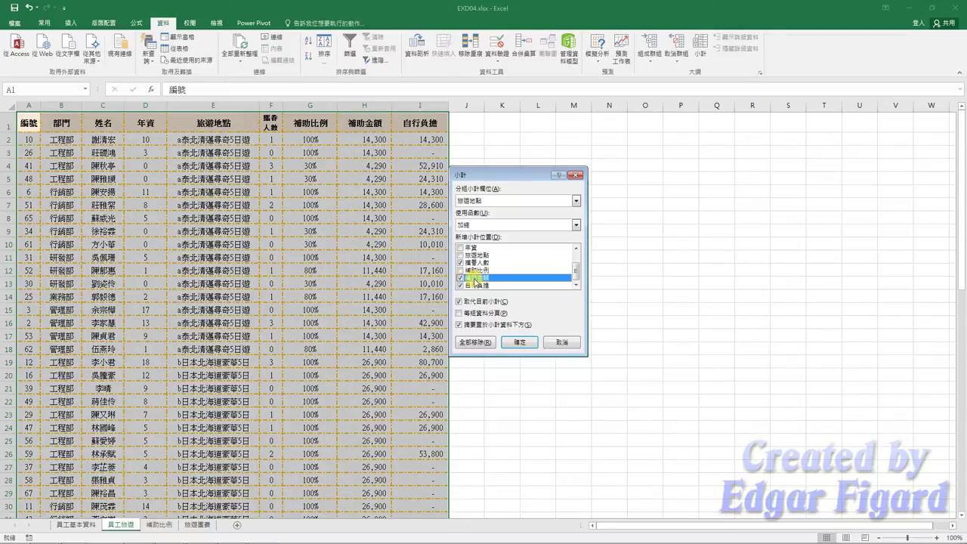
{"action": "left_click", "coordinate": [518, 344]}
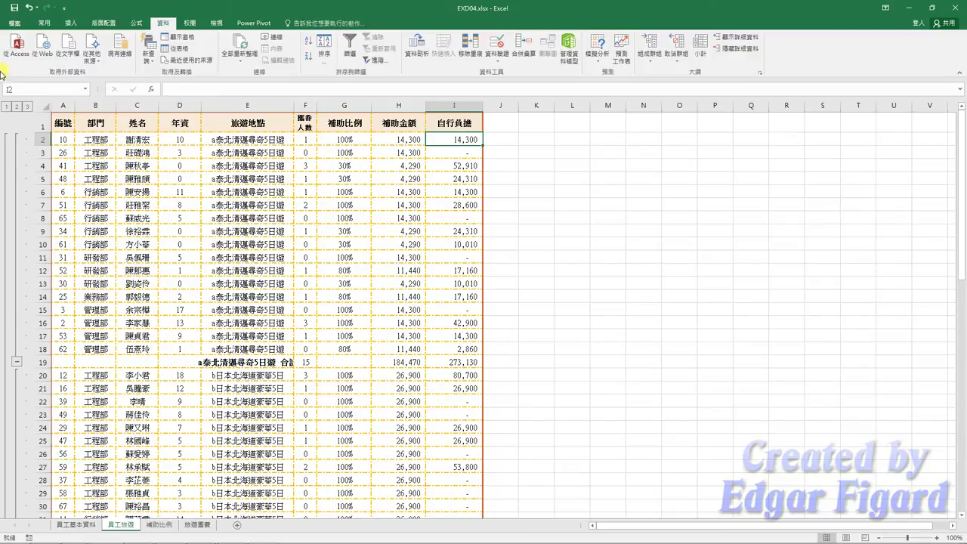
- Save the workbook as EXA04.xlsx in the EX04 folder and close Excel
{"action": "left_click", "coordinate": [13, 23]}
{"action": "left_click", "coordinate": [26, 122]}
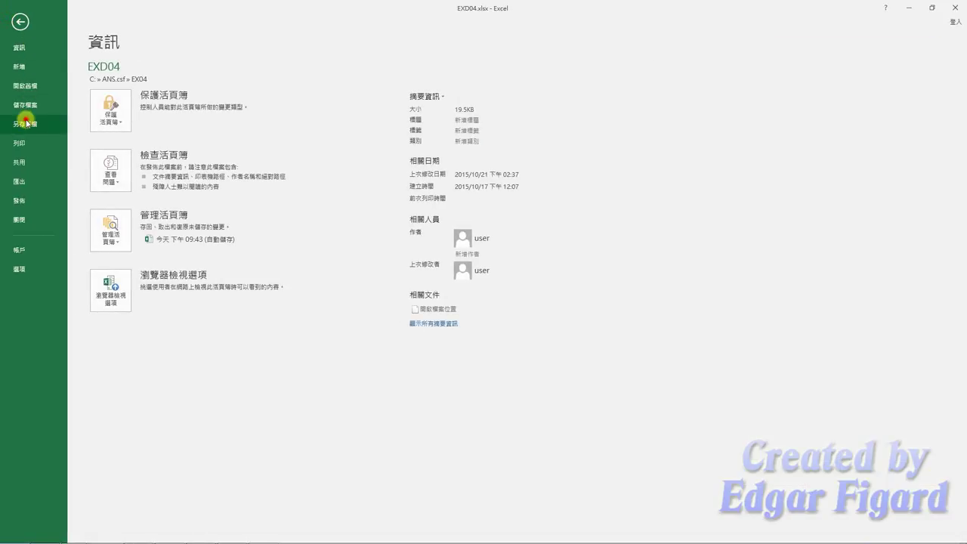
{"action": "left_click", "coordinate": [260, 94]}
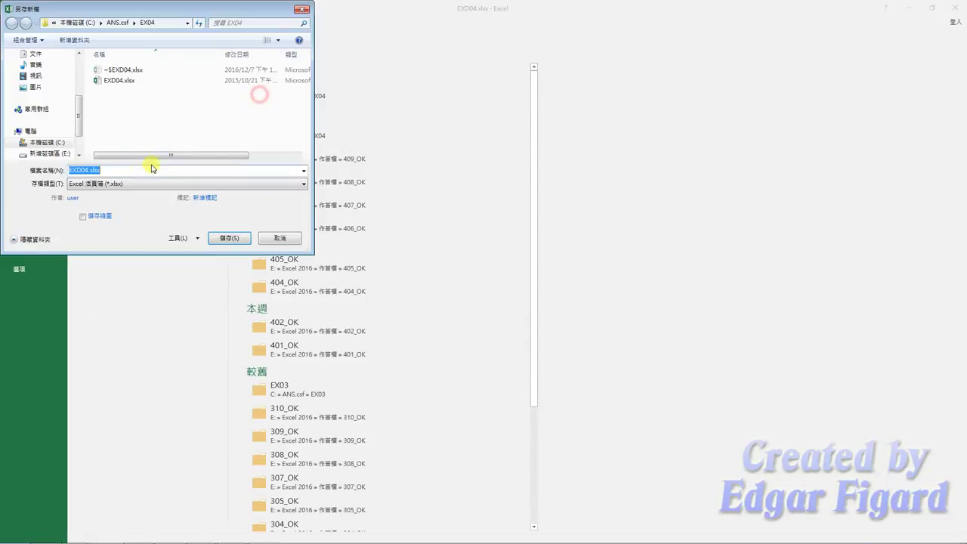
{"action": "type", "text": "A"}
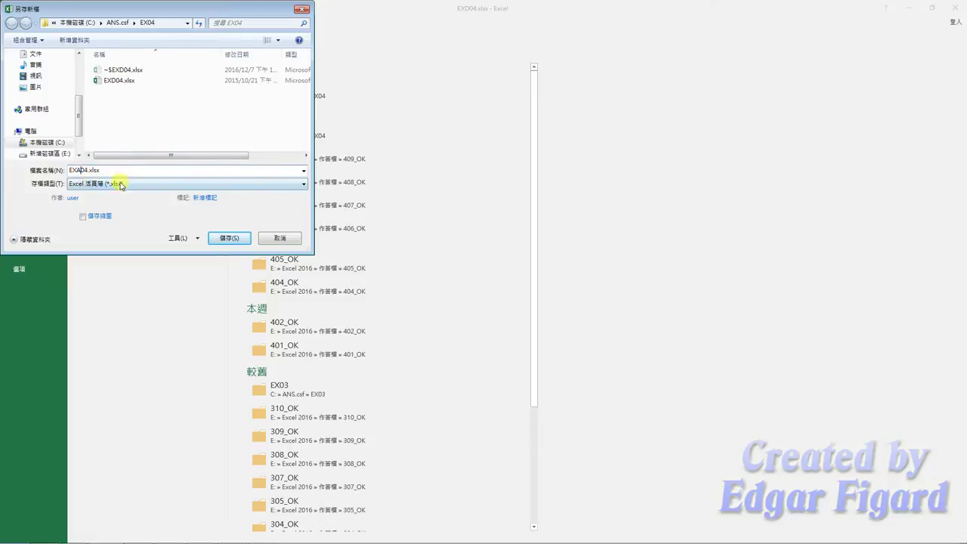
{"action": "left_click", "coordinate": [224, 237]}
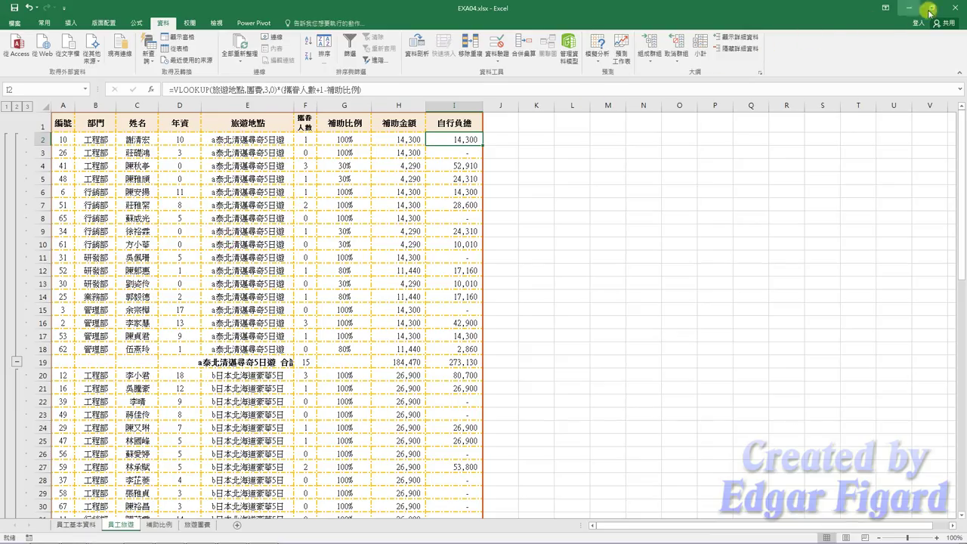
{"action": "left_click", "coordinate": [957, 8]}
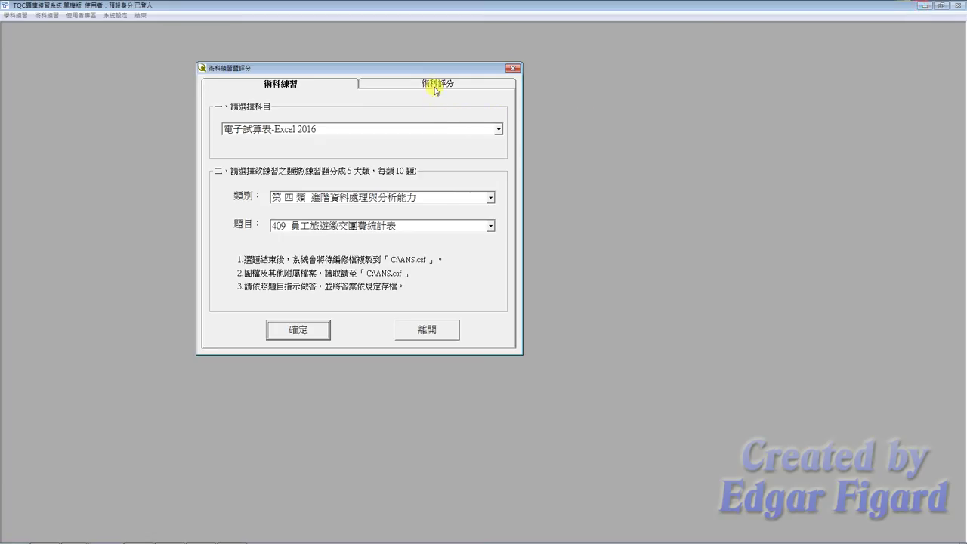
- Start grading Excel 2016 exercise 409 in the TQC 術科評分 section
{"action": "left_click", "coordinate": [436, 85]}
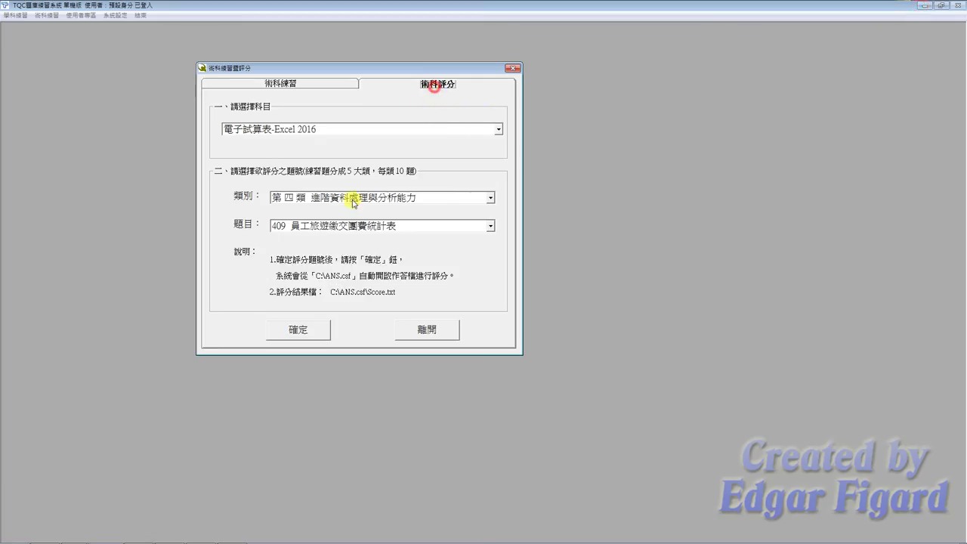
{"action": "left_click", "coordinate": [306, 330]}
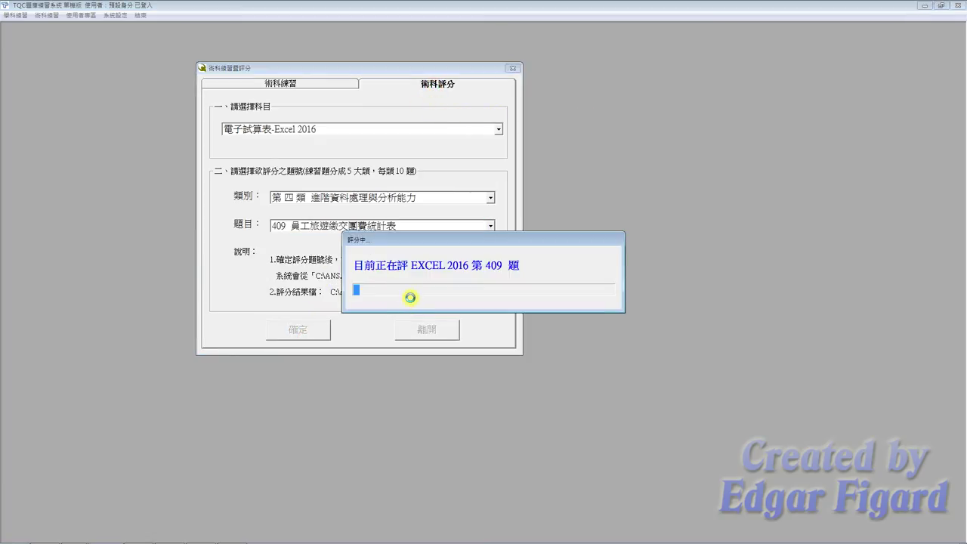